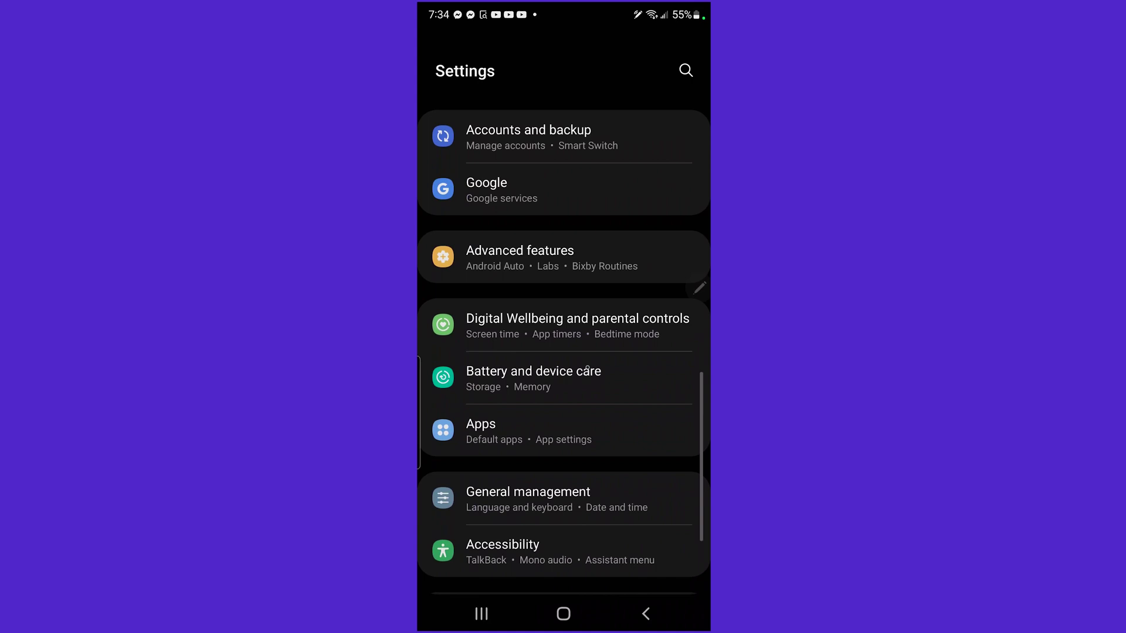
Step: Go to Advanced features, S Pen, then the Air actions settings page
click(579, 297)
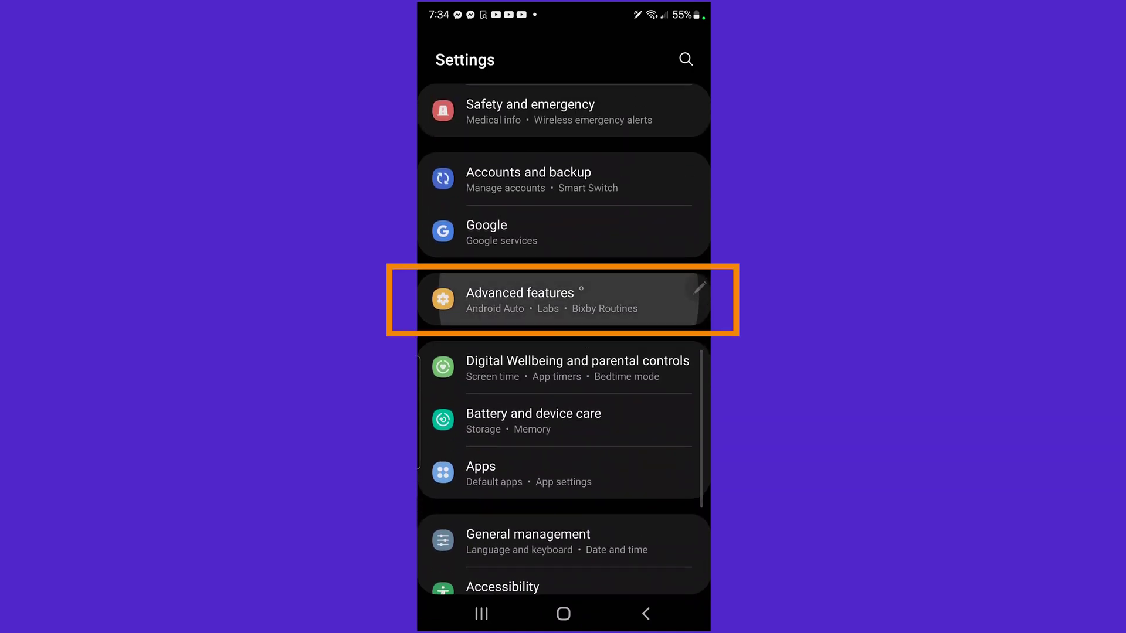
click(519, 435)
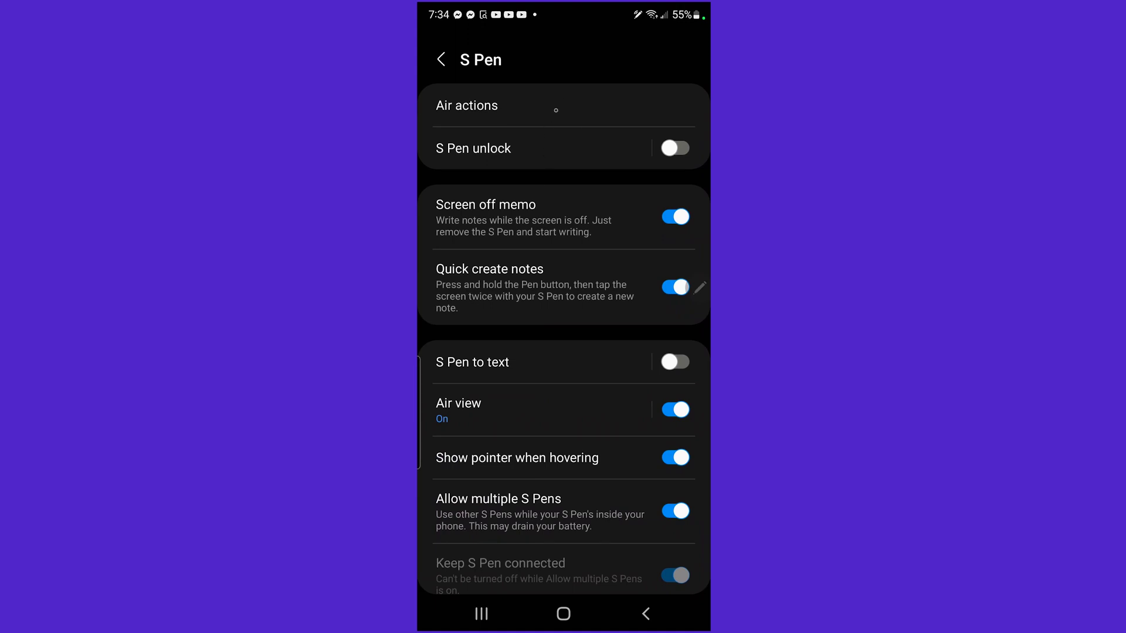
click(556, 108)
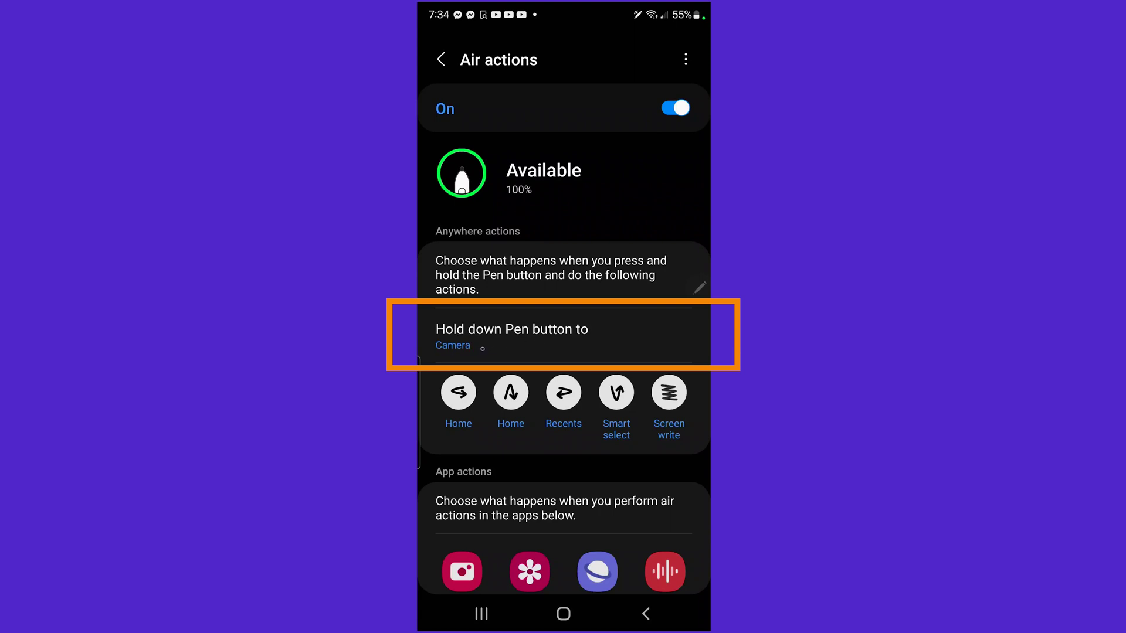
Step: Change the 'Hold down Pen button to' action from Camera to Voice Recorder
click(483, 341)
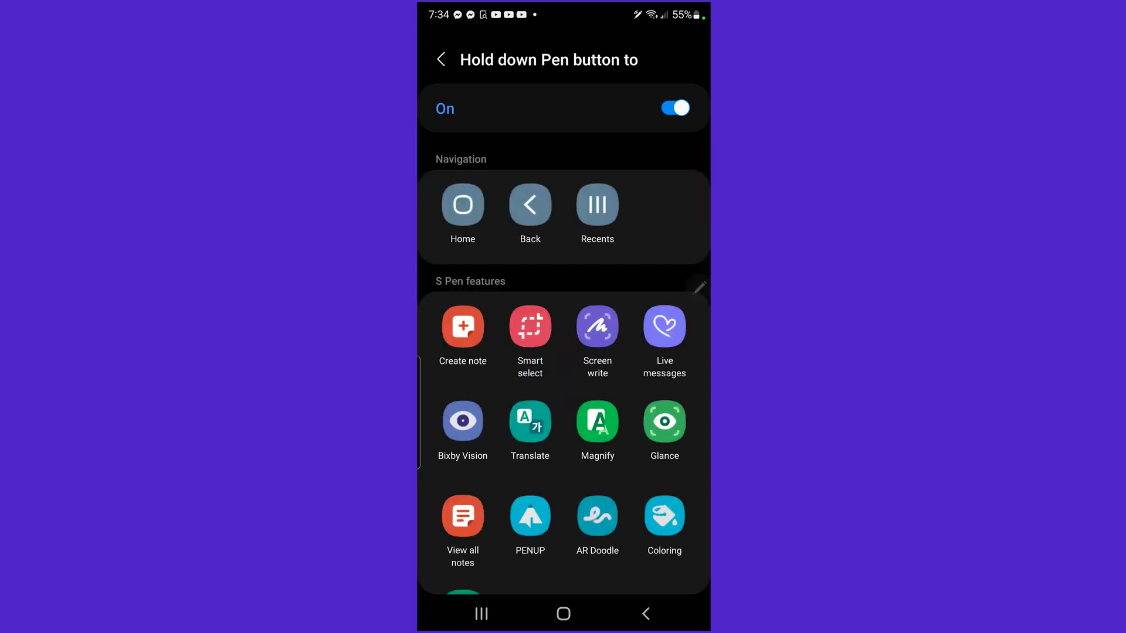
scroll(618, 372, down, 10)
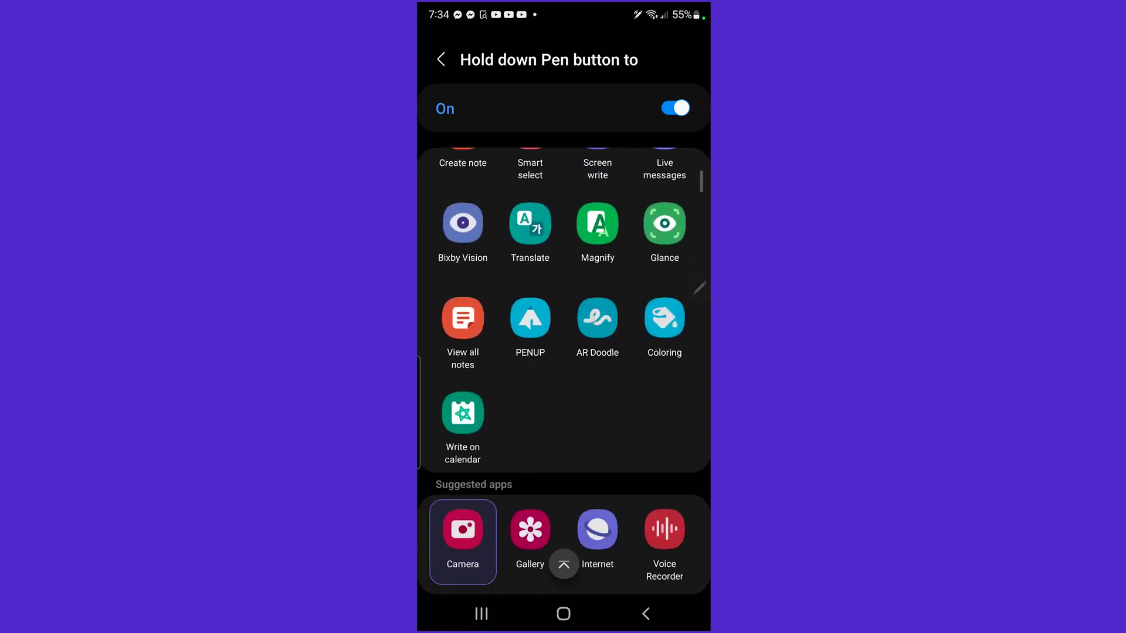
scroll(644, 315, down, 5)
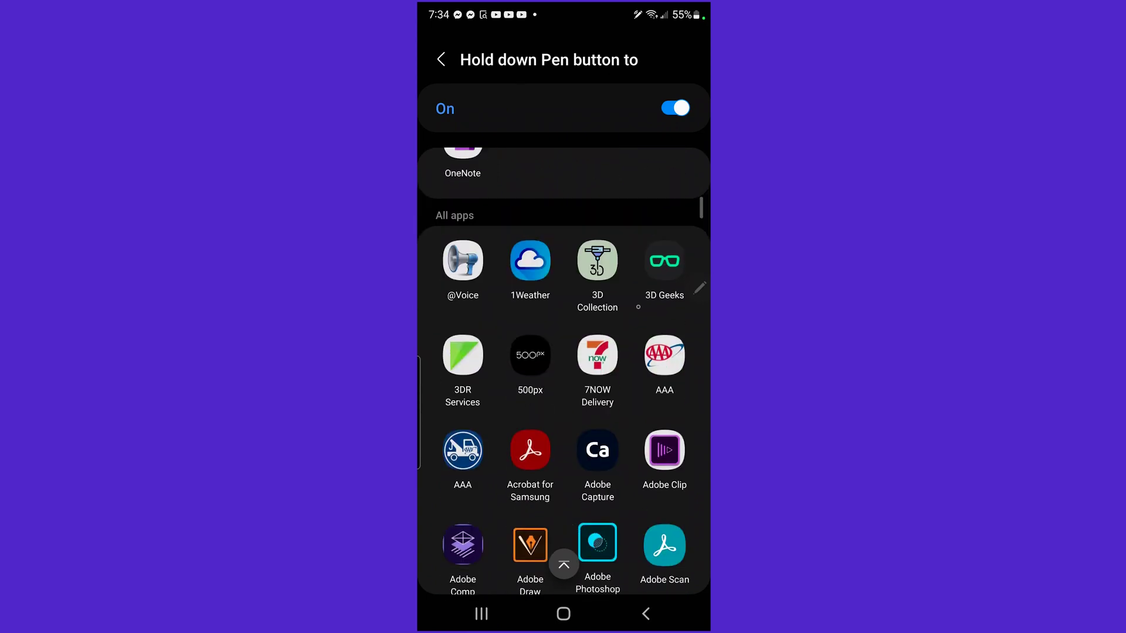
scroll(624, 390, up, 10)
scroll(613, 422, up, 3)
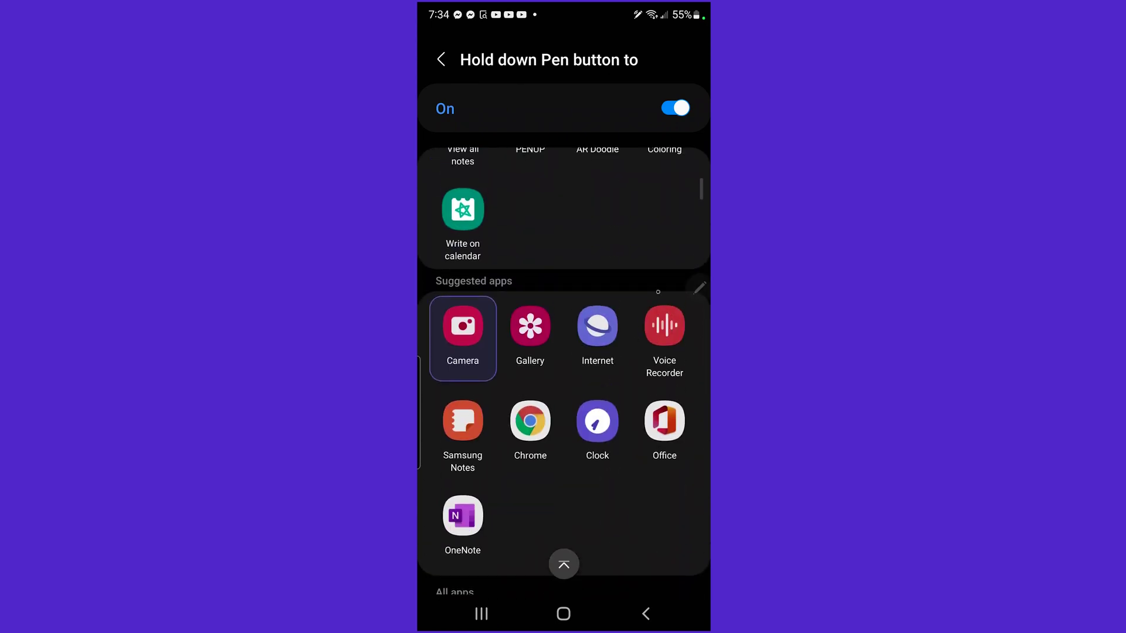
click(664, 326)
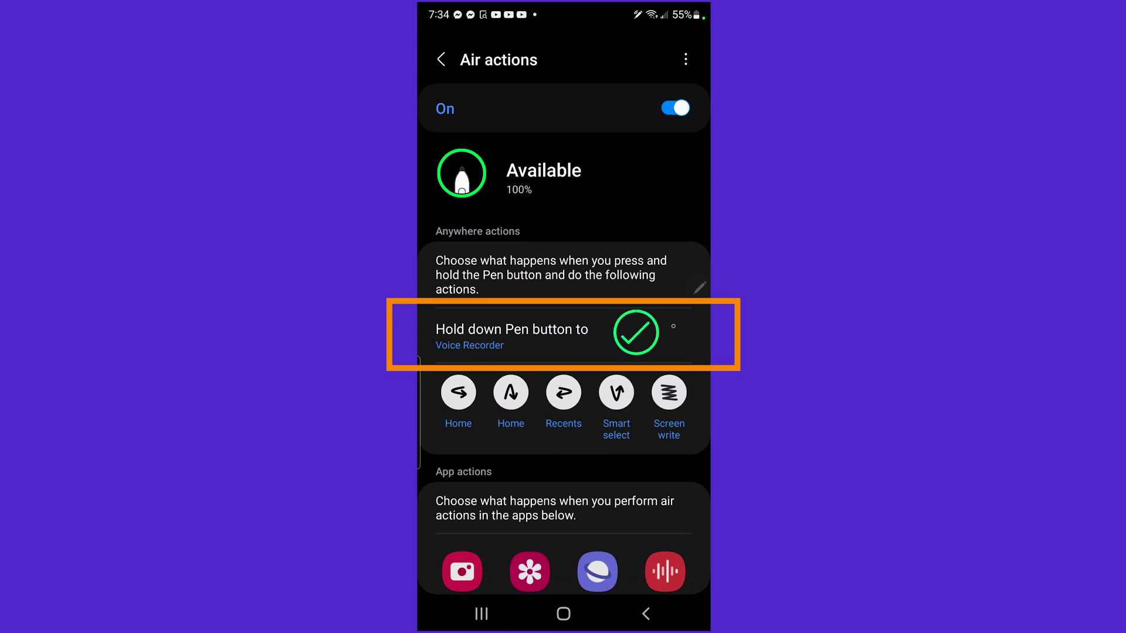
Step: Leave Air actions settings and go back to the home screen
click(563, 614)
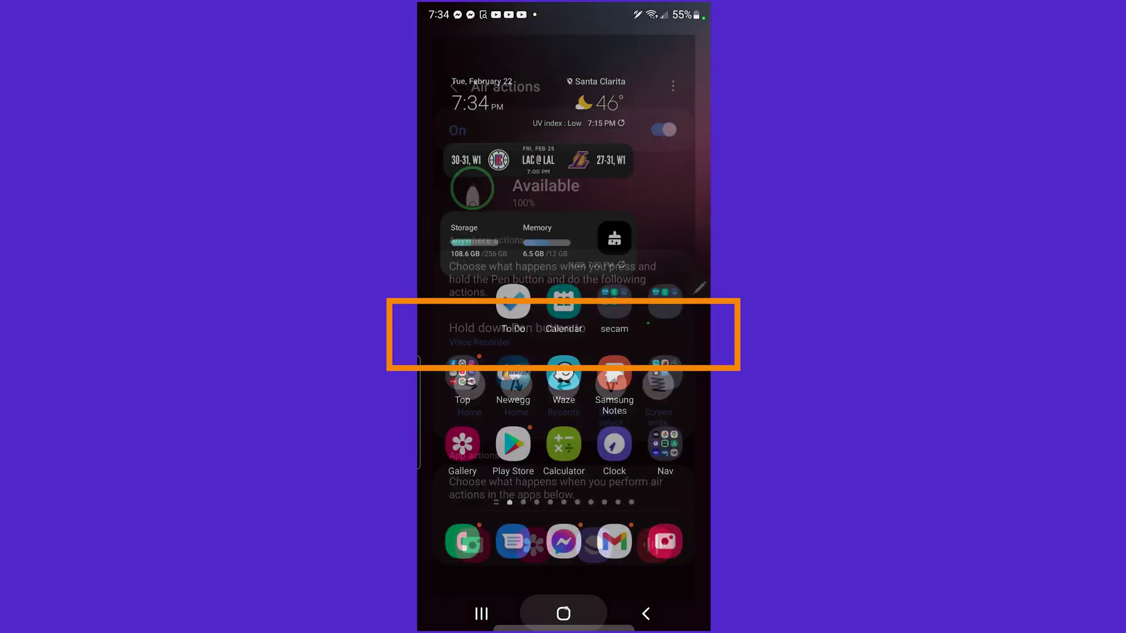